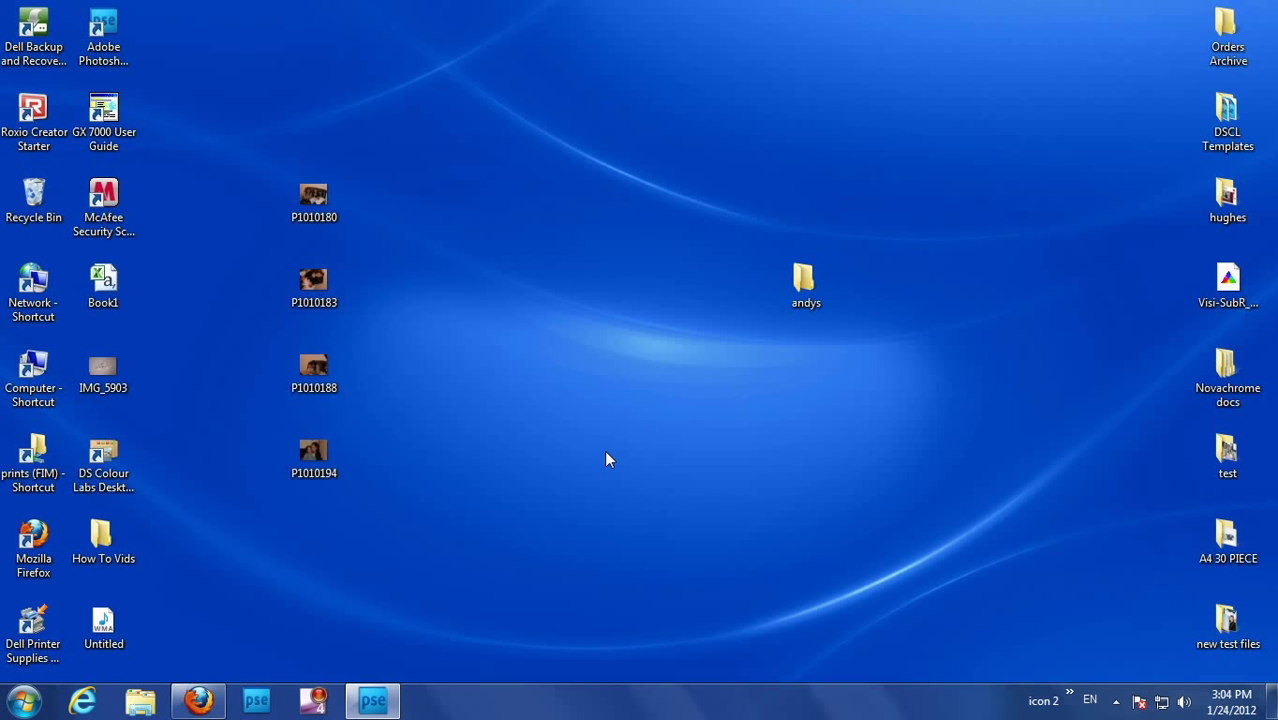
Step: Open the band photo CNV00018.jpg from the matt folder in the editor
click(352, 708)
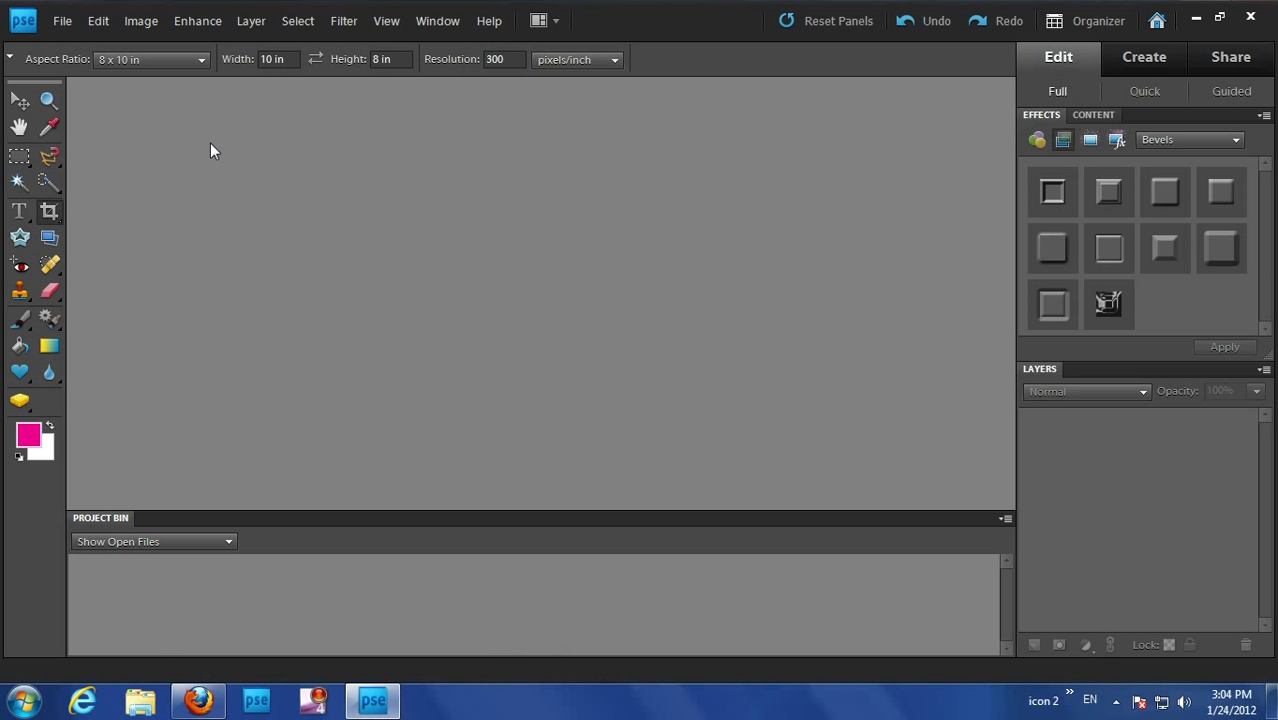
click(57, 22)
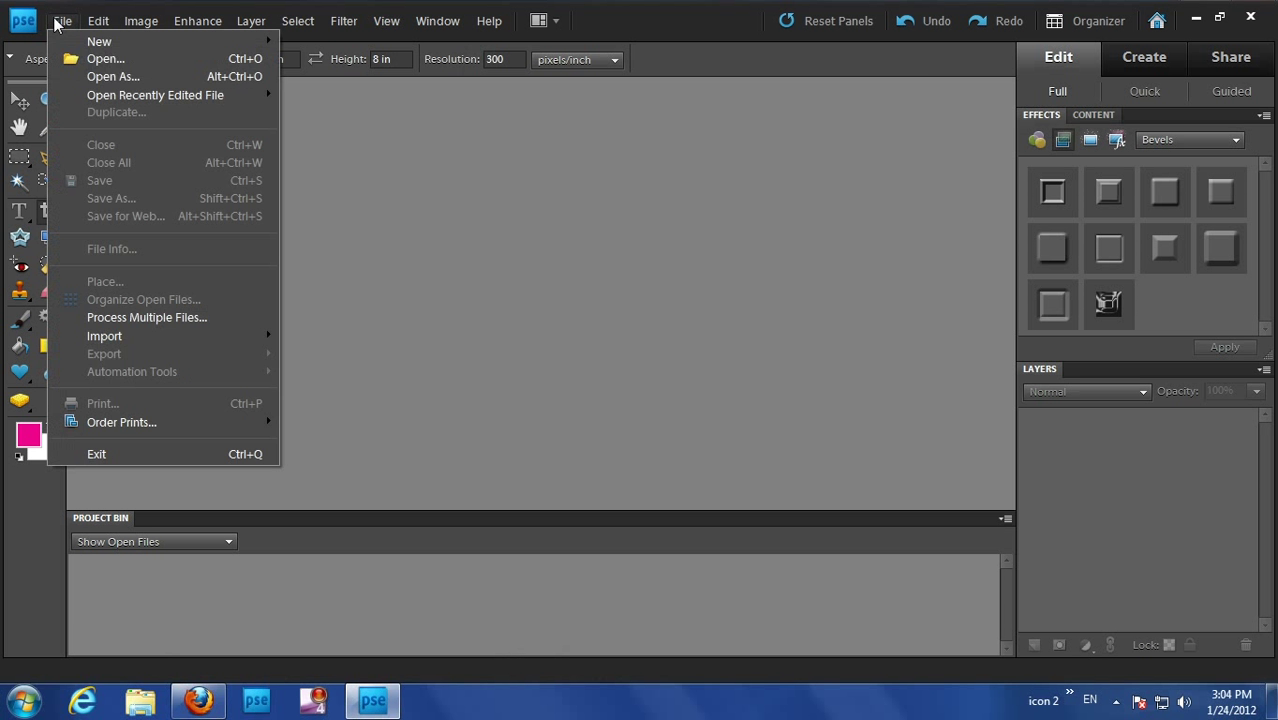
click(100, 58)
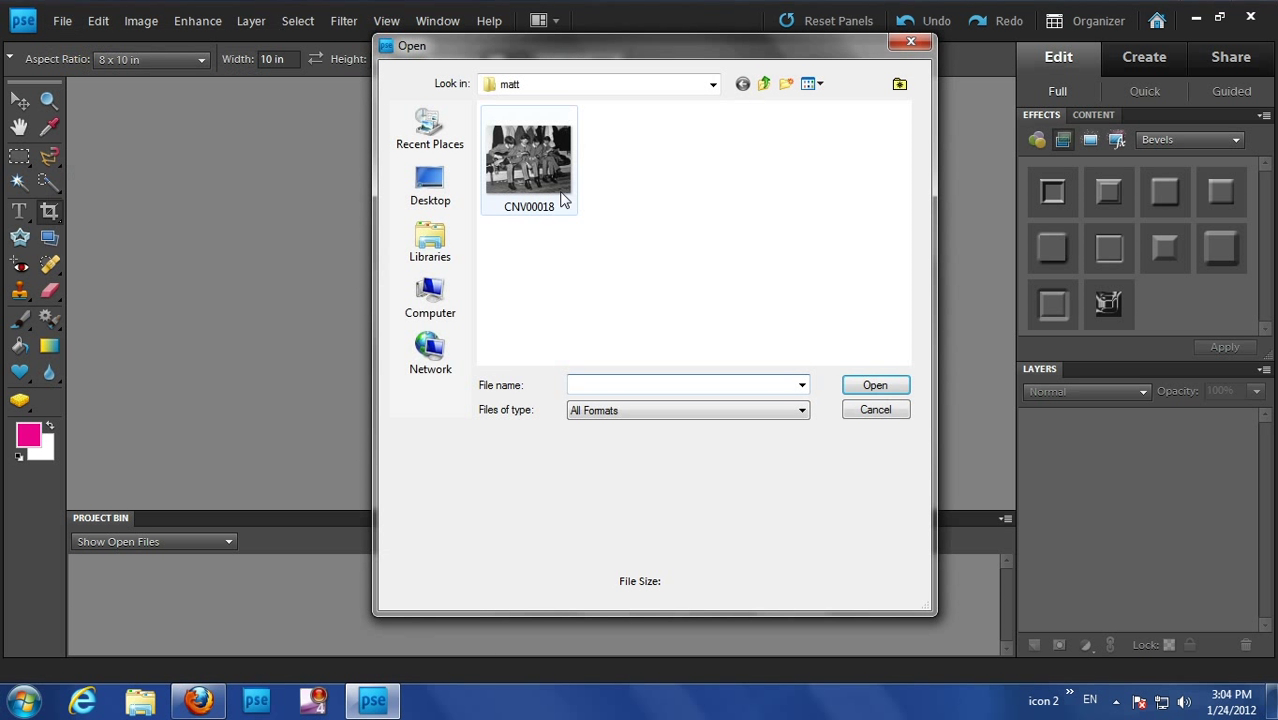
click(530, 165)
click(876, 386)
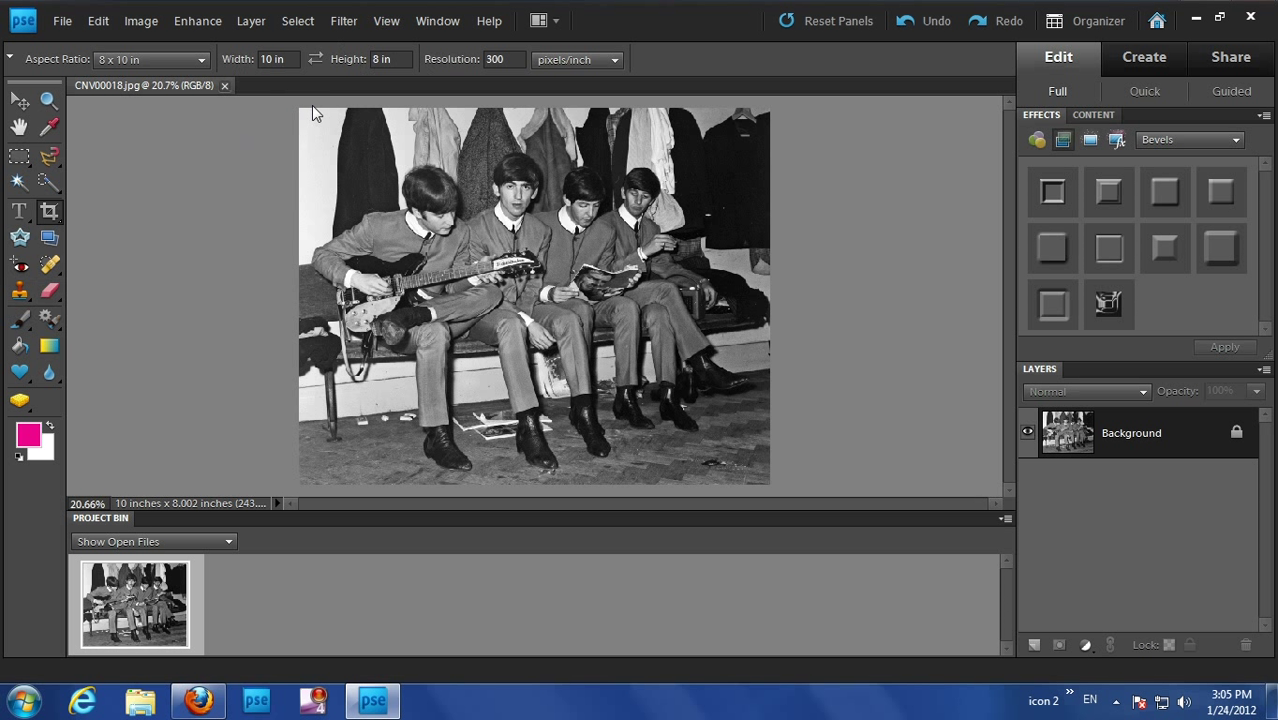
Step: Crop the whole band photo to 10 in wide by 8 in tall at 300 ppi
click(263, 60)
key(BackSpace)
text(10in)
key(Tab)
text(8in)
key(Tab)
text(30)
drag(300, 109, 786, 520)
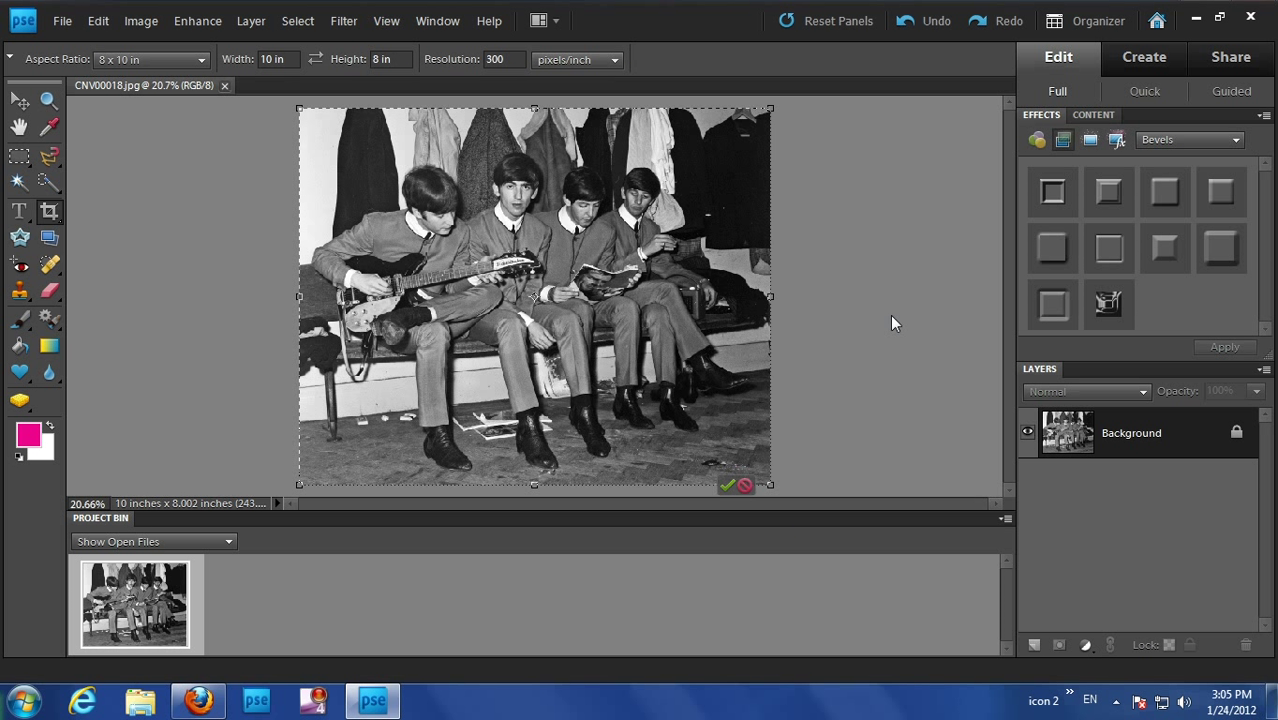
double_click(438, 230)
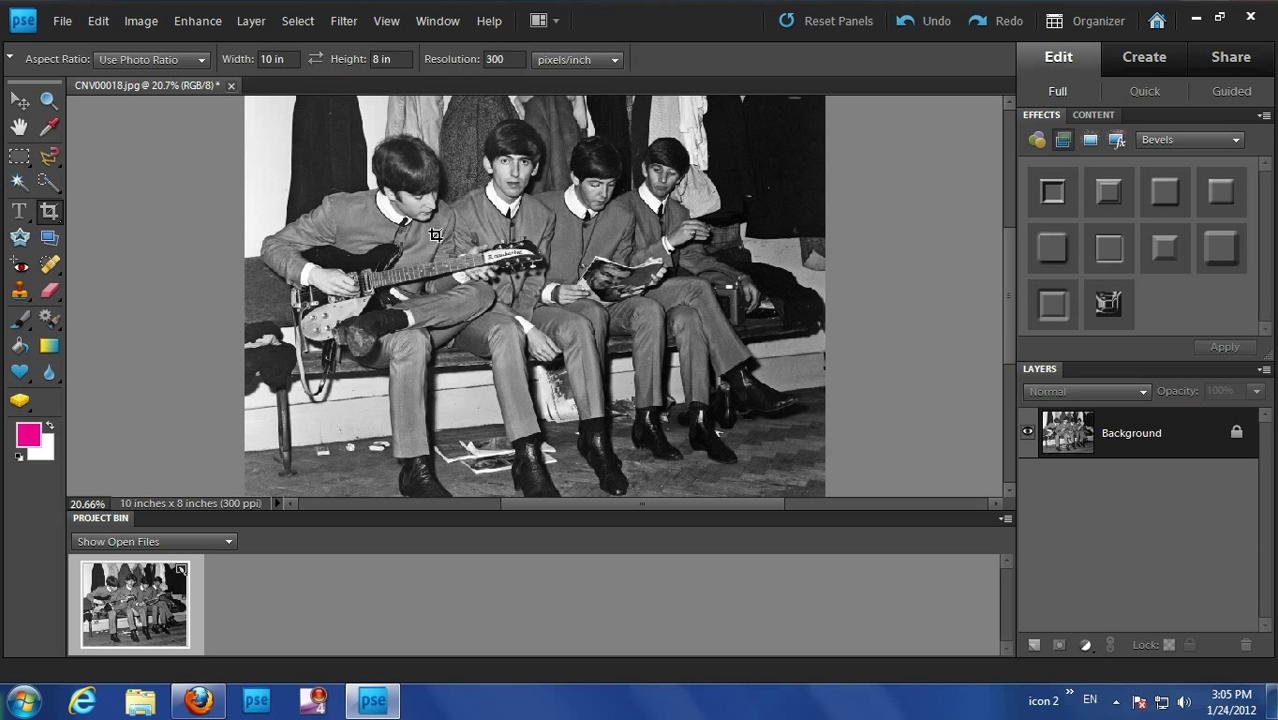
Step: Swap the crop size to 8 in wide by 10 in tall for a portrait
scroll(434, 238, down, 1)
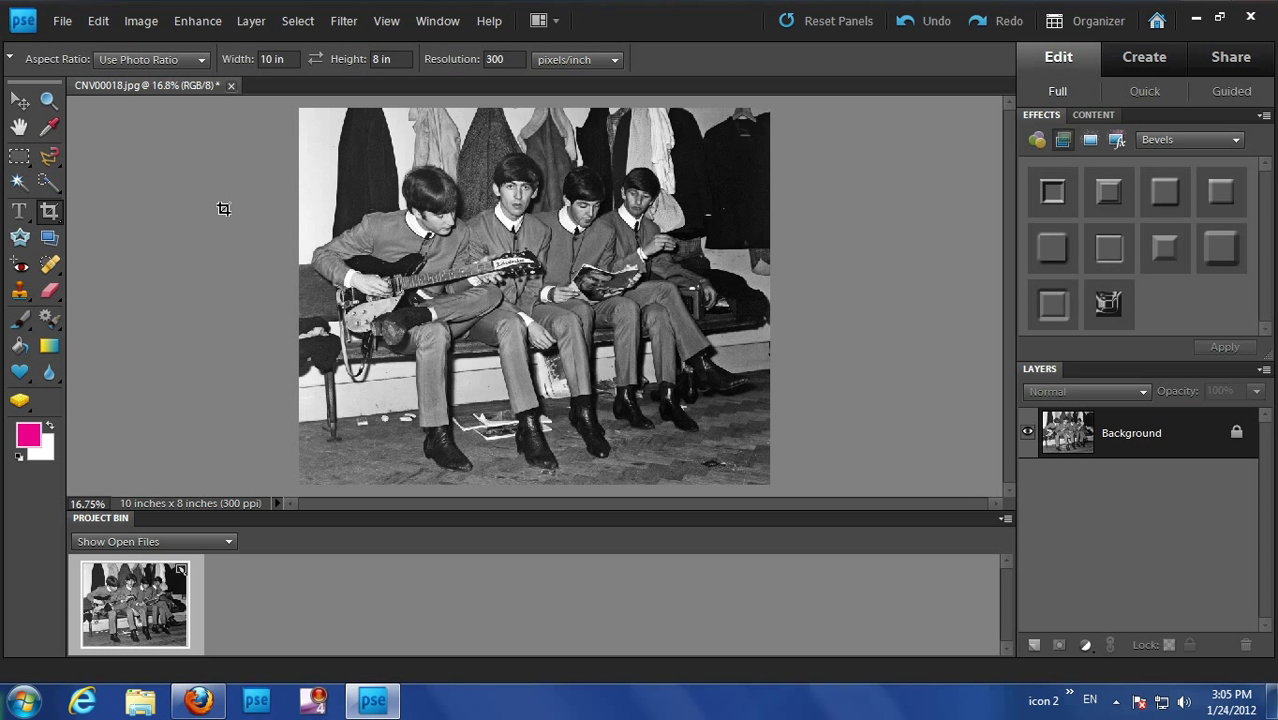
click(291, 60)
text(8 in)
key(Tab)
text(10in)
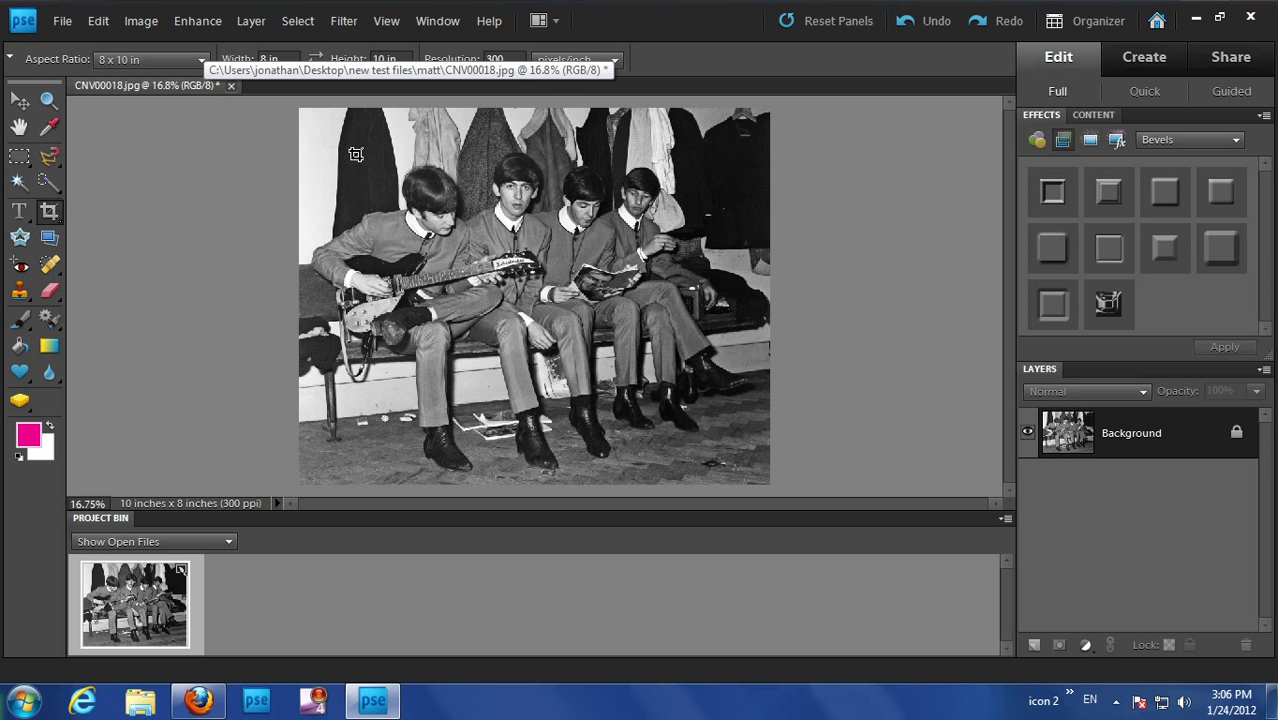
Step: Frame the guitarist in an 8 × 10 in crop box and apply it
drag(356, 155, 516, 410)
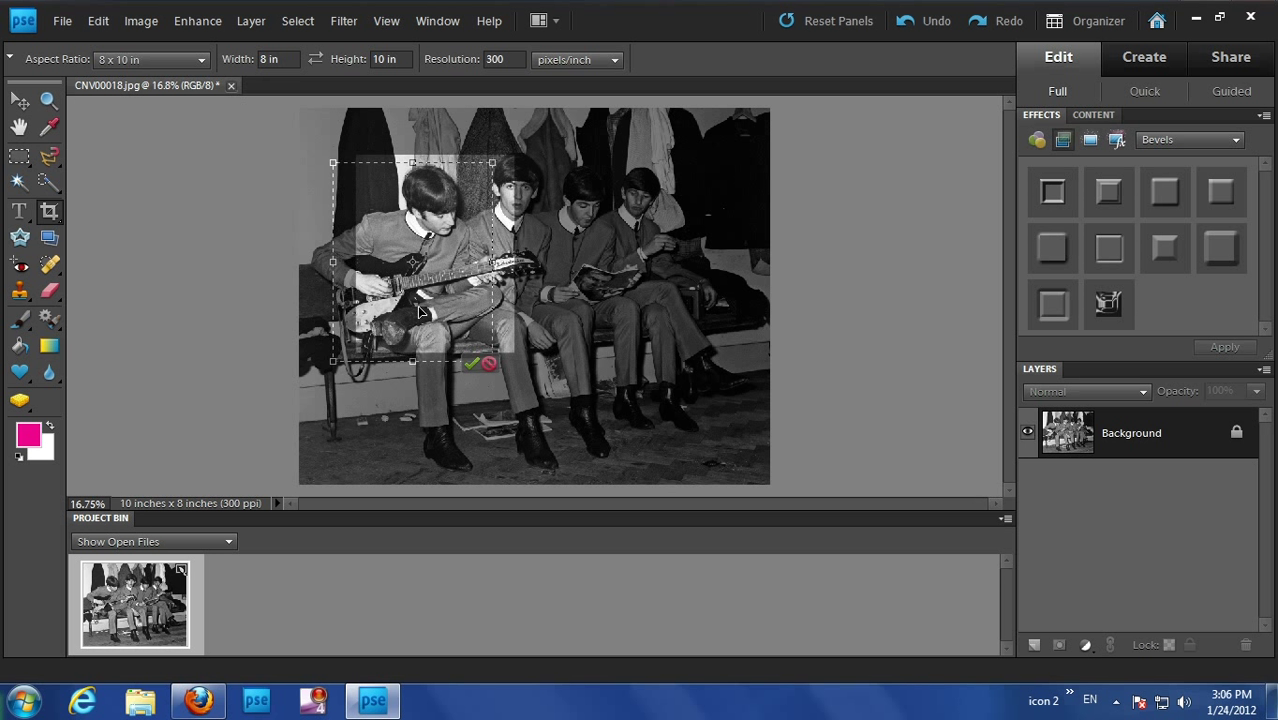
drag(447, 302, 400, 297)
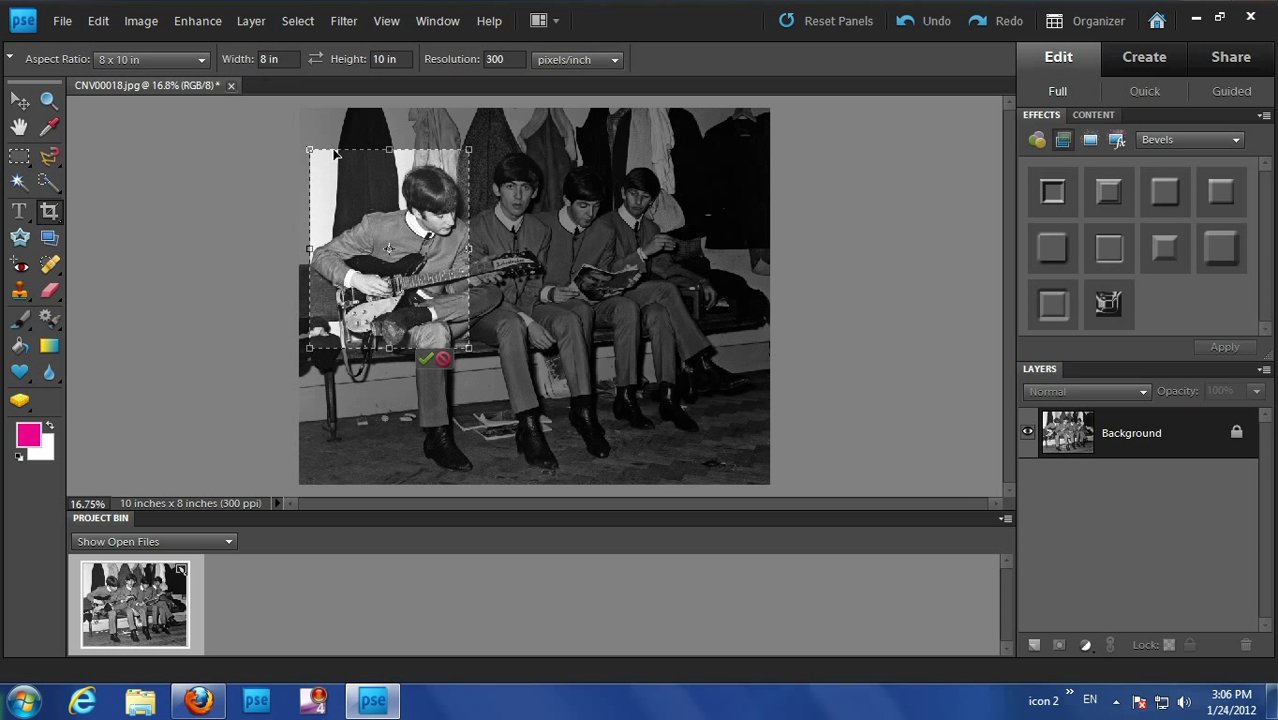
drag(466, 350, 480, 385)
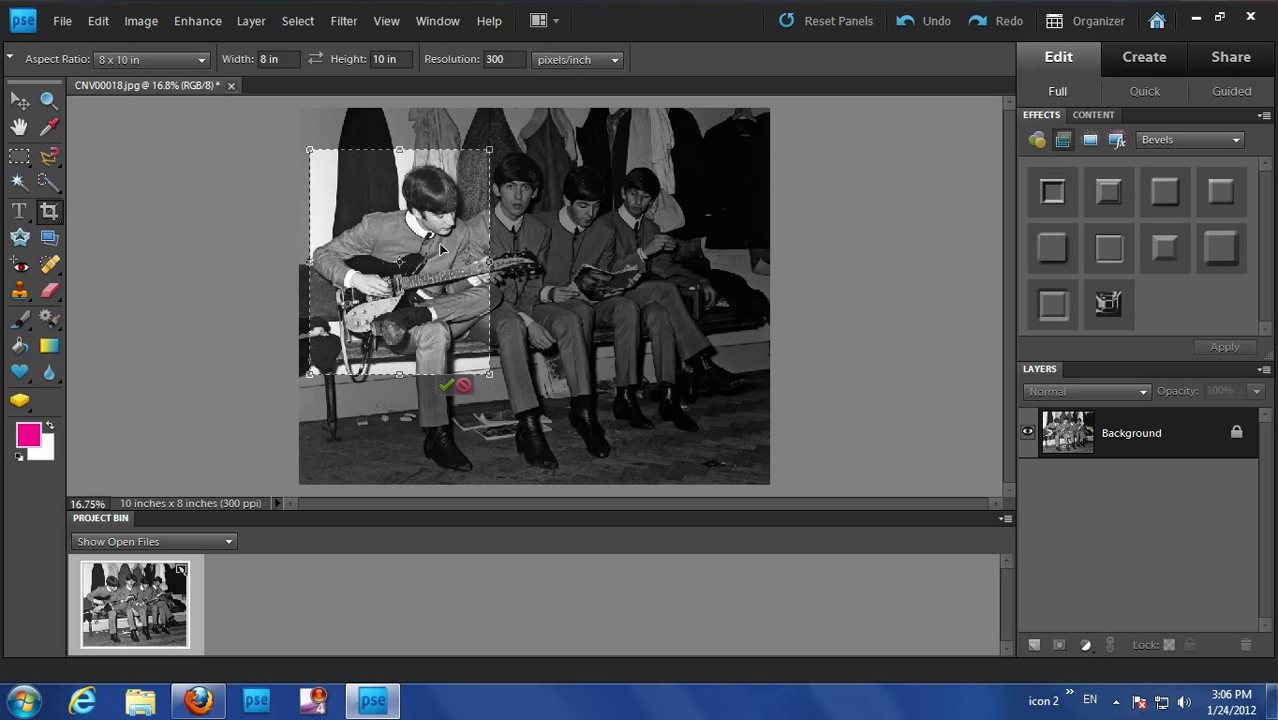
drag(437, 244, 445, 246)
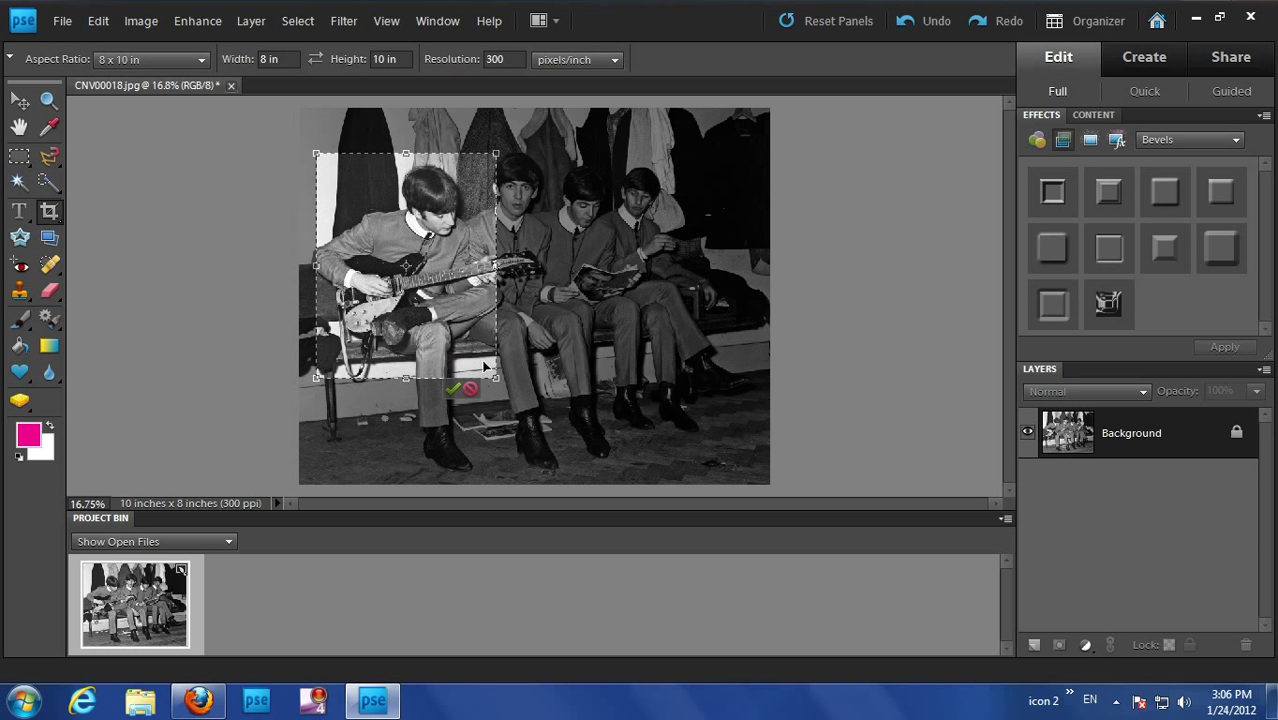
key(Return)
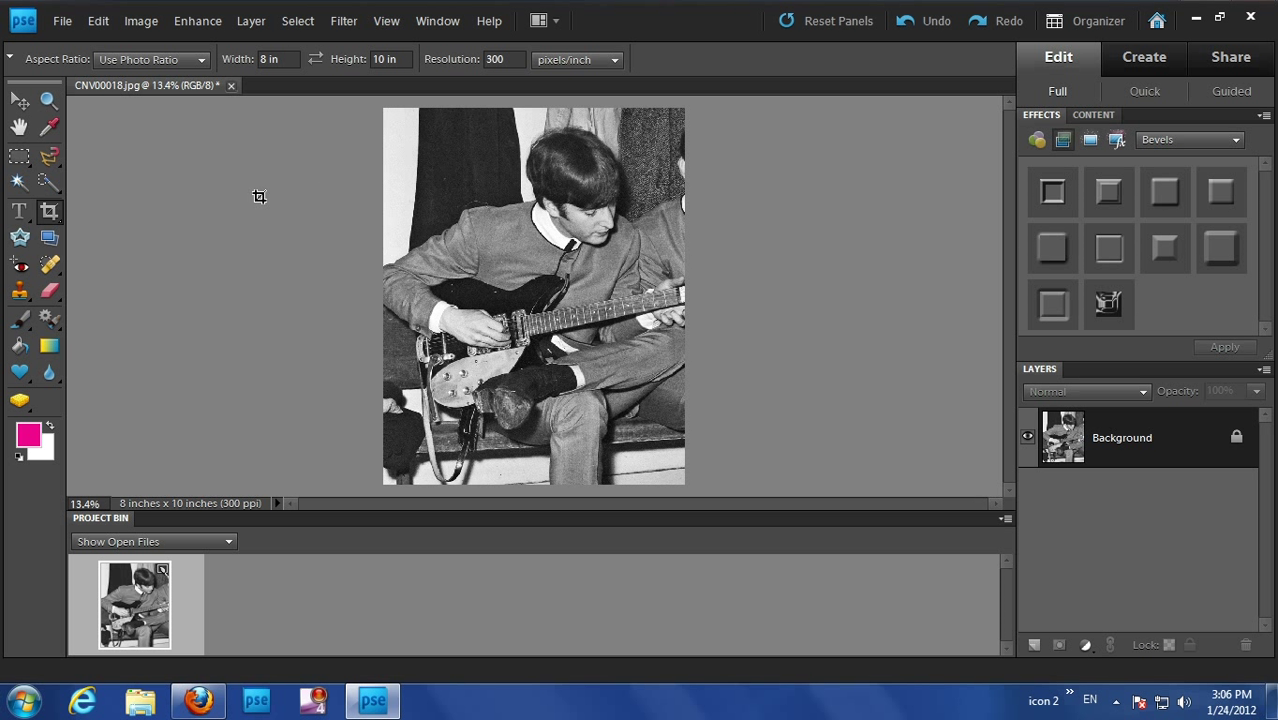
Step: Undo the portrait crop, then glance through the Enhance and Image menus
key(ctrl+z)
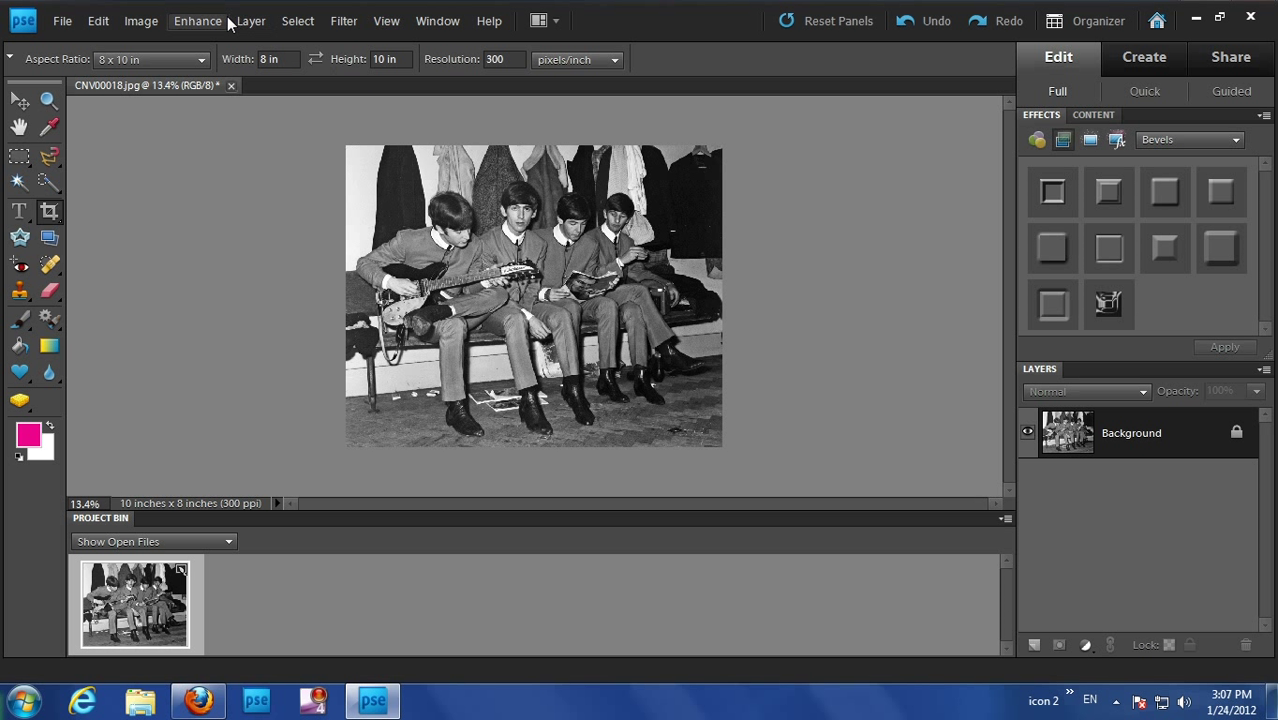
click(192, 20)
mouse_move(145, 22)
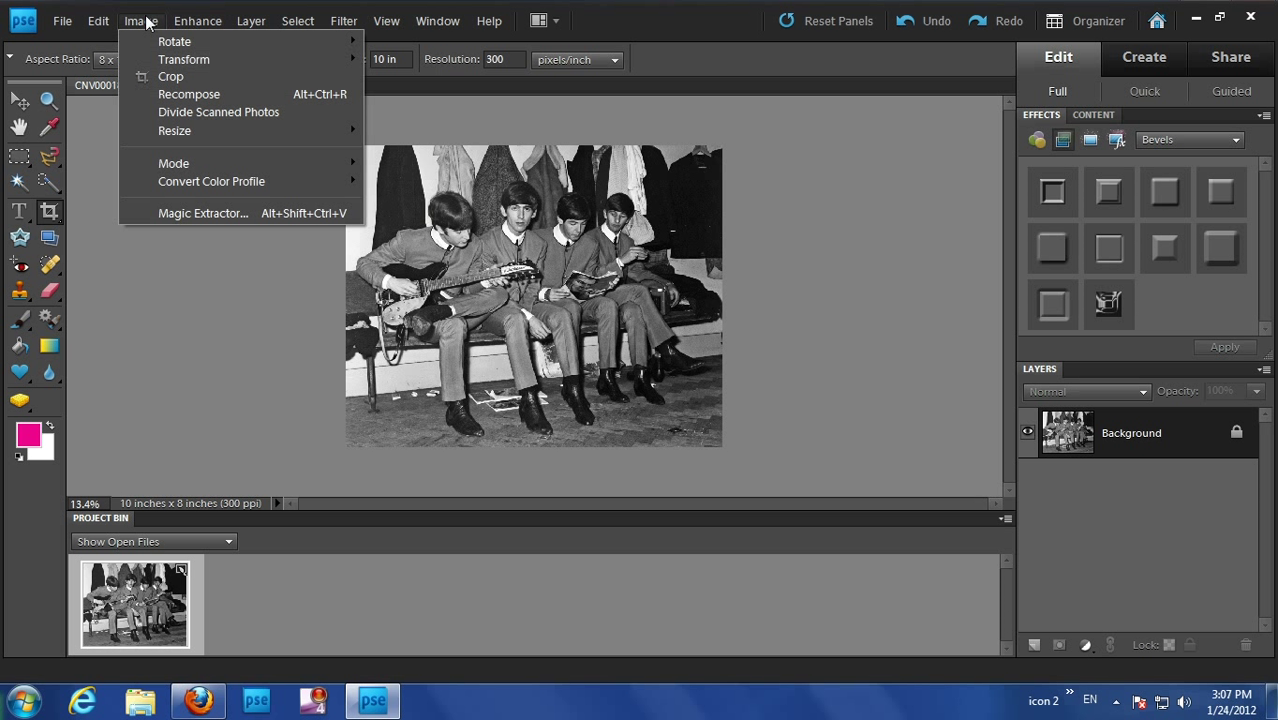
Step: Set crop width to 15 in and crop beyond the photo, centred, adding white side bars
click(145, 22)
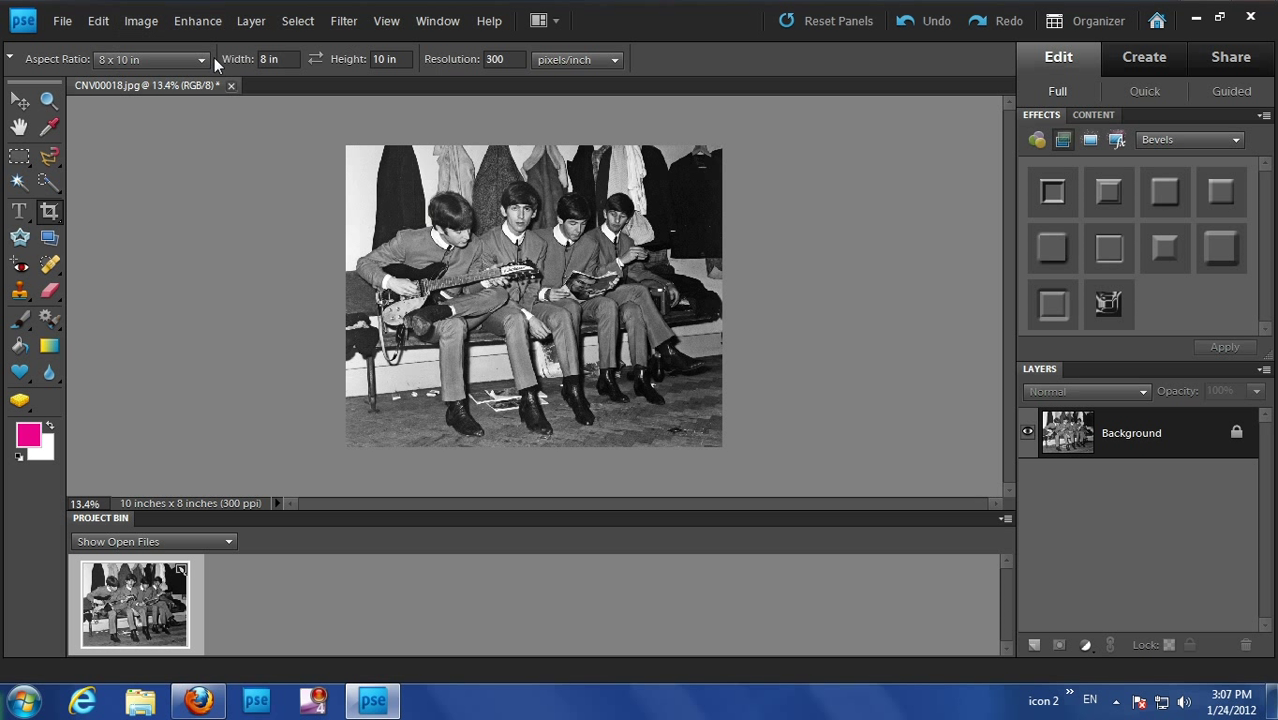
click(288, 60)
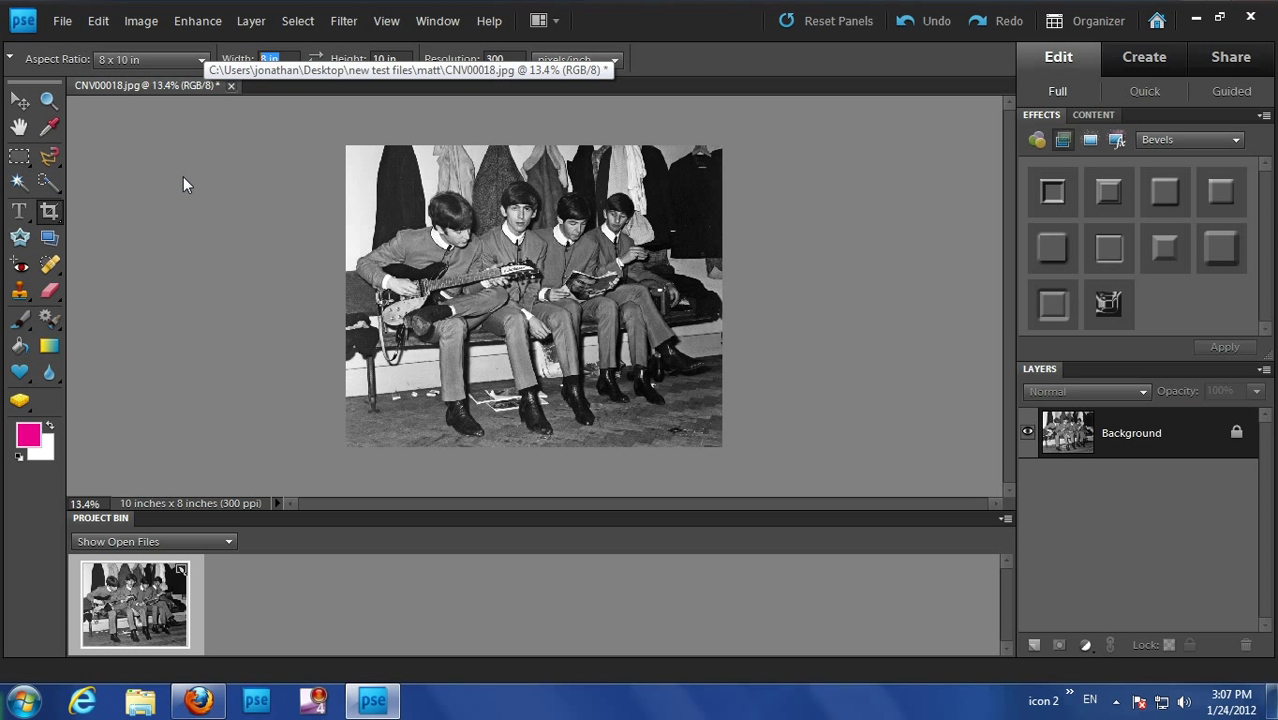
text(15)
key(Tab)
drag(337, 146, 770, 491)
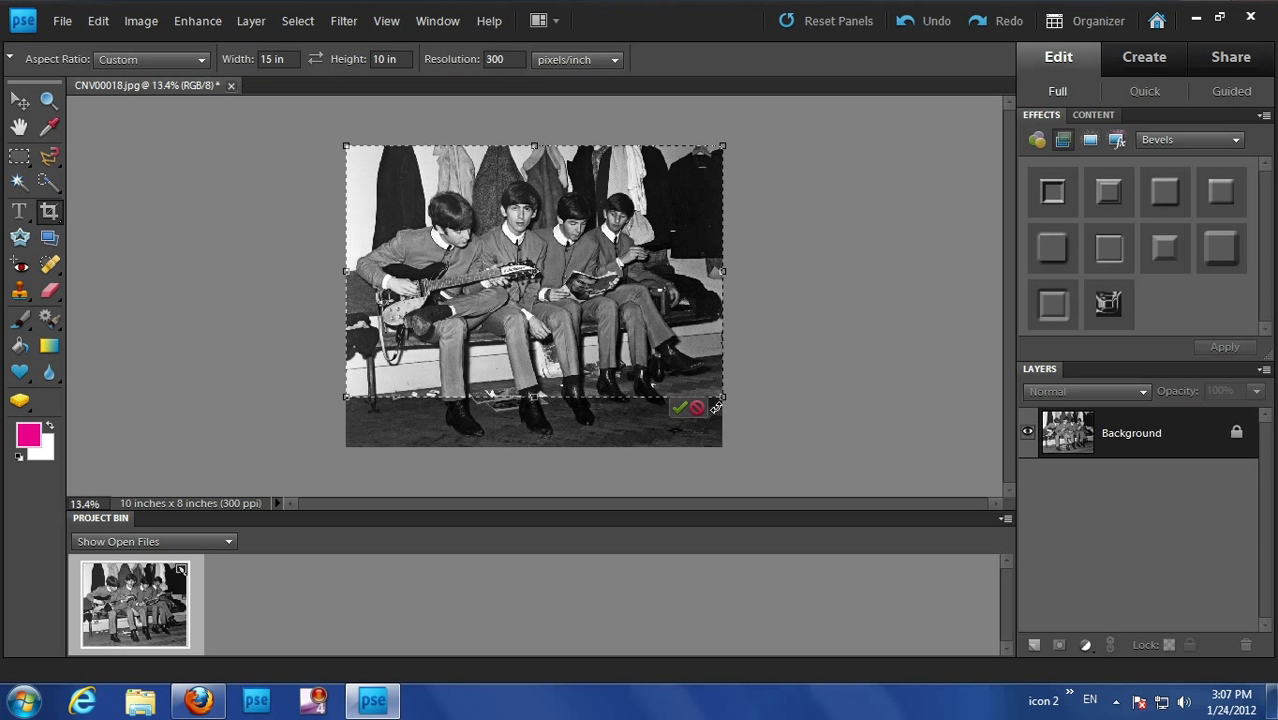
drag(722, 399, 799, 446)
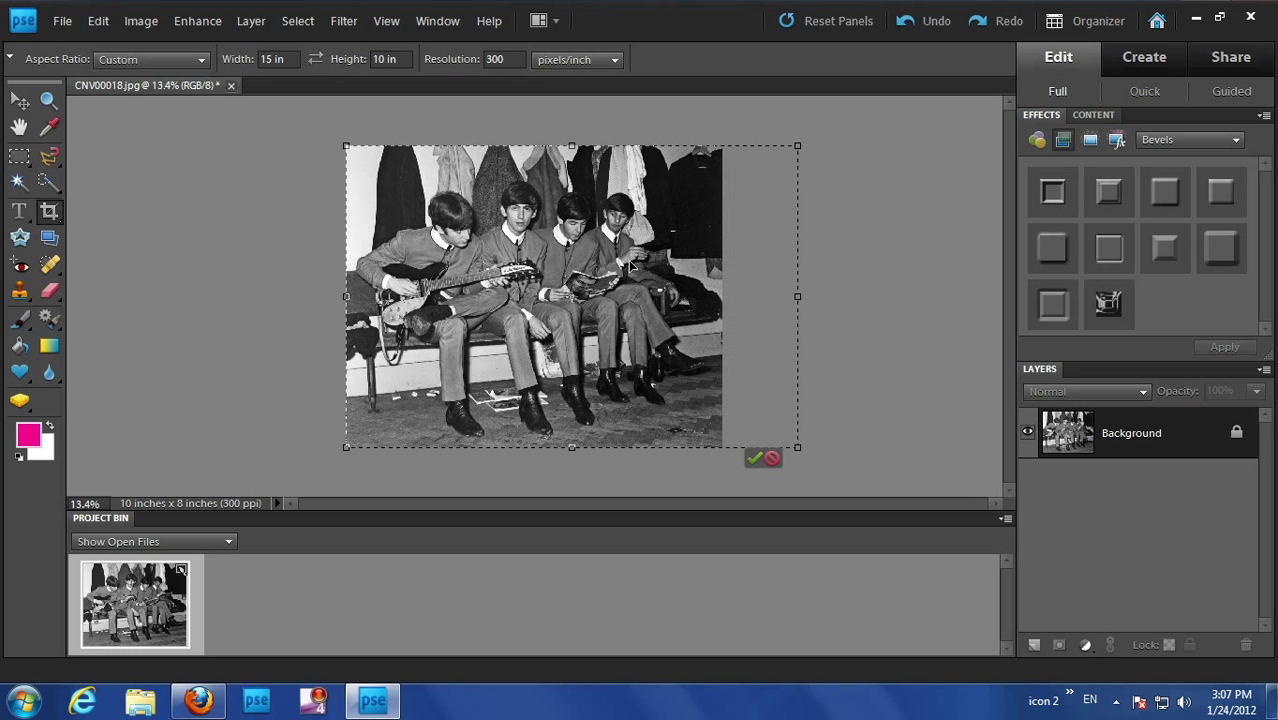
drag(630, 264, 583, 264)
key(Return)
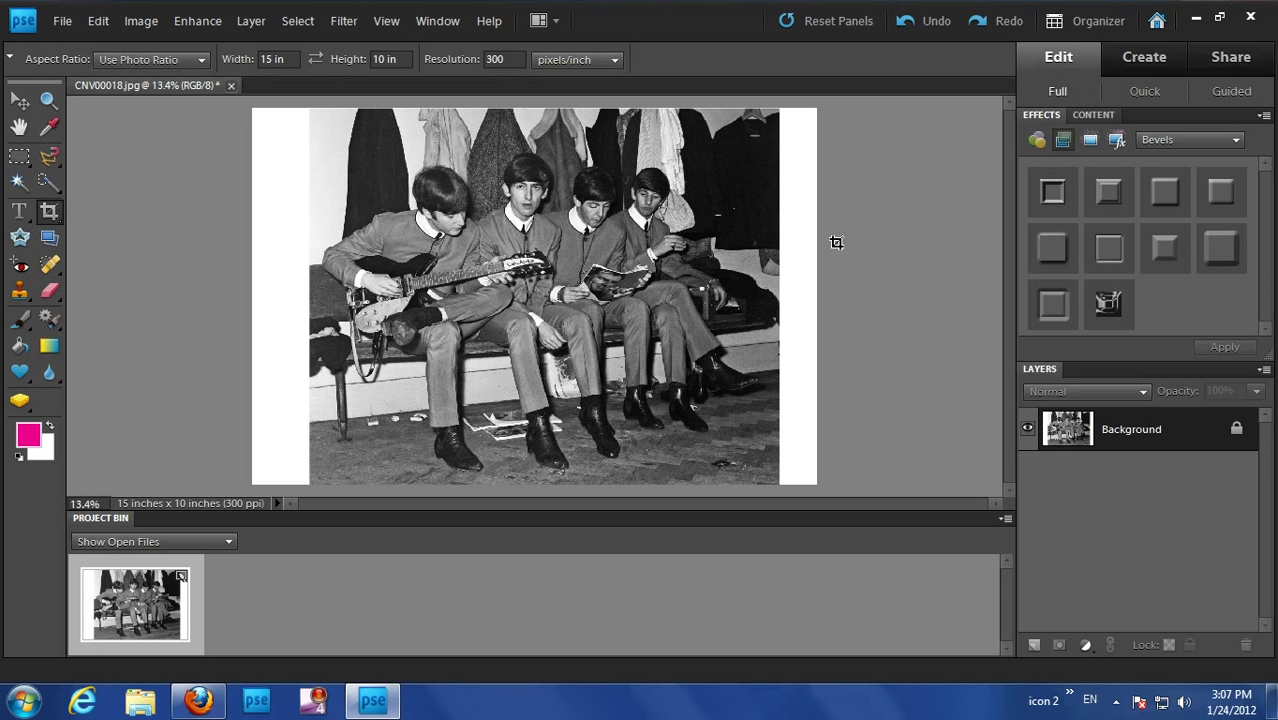